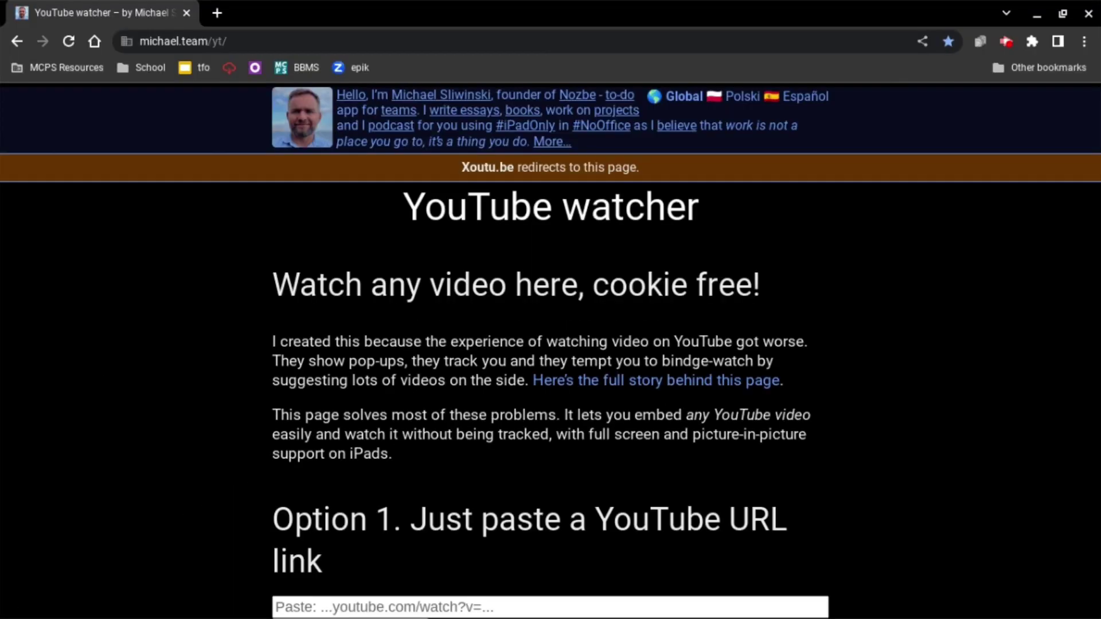
{"action": "scroll", "coordinate": [315, 389], "scroll_direction": "down", "scroll_amount": 5}
{"action": "scroll", "coordinate": [315, 389], "scroll_direction": "down", "scroll_amount": 1}
{"action": "scroll", "coordinate": [315, 389], "scroll_direction": "up", "scroll_amount": 5}
{"action": "scroll", "coordinate": [316, 390], "scroll_direction": "down", "scroll_amount": 1}
{"action": "scroll", "coordinate": [315, 389], "scroll_direction": "up", "scroll_amount": 1}
Select and deselect the Xoutu.be banner text, then search Google for 'video' in a new tab
{"action": "left_click_drag", "start_coordinate": [459, 167], "coordinate": [516, 169]}
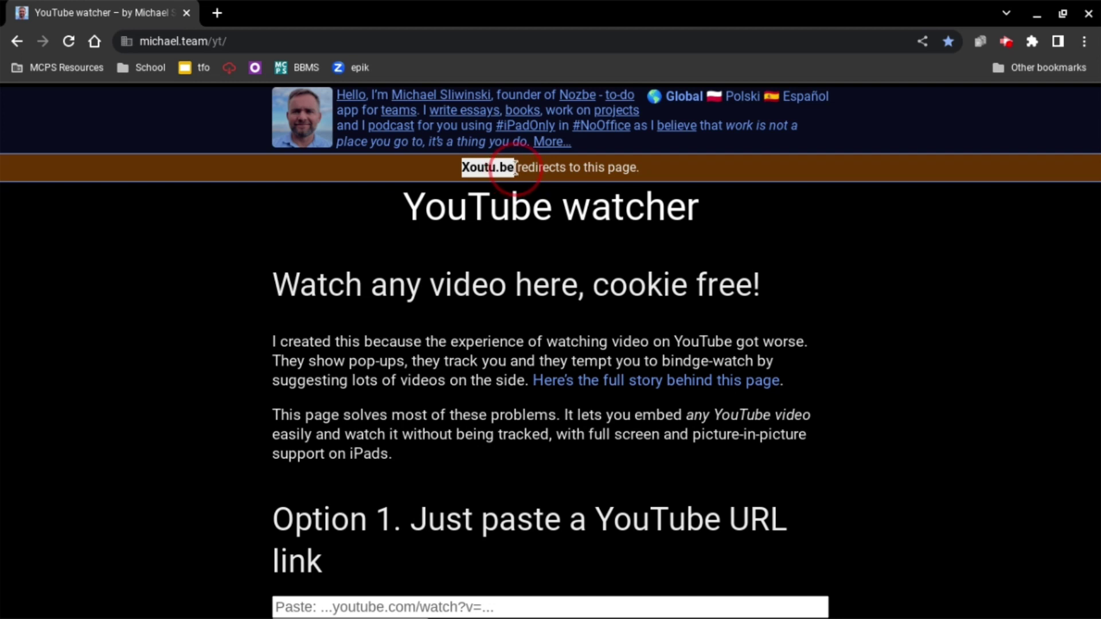
{"action": "left_click", "coordinate": [486, 250]}
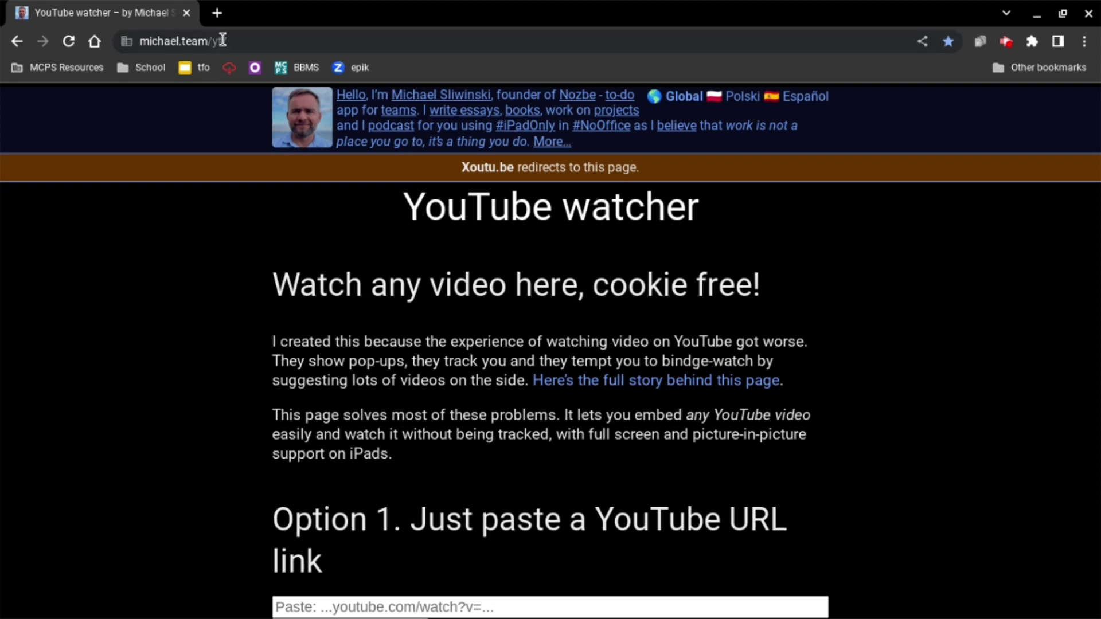
{"action": "scroll", "coordinate": [488, 324], "scroll_direction": "down", "scroll_amount": 8}
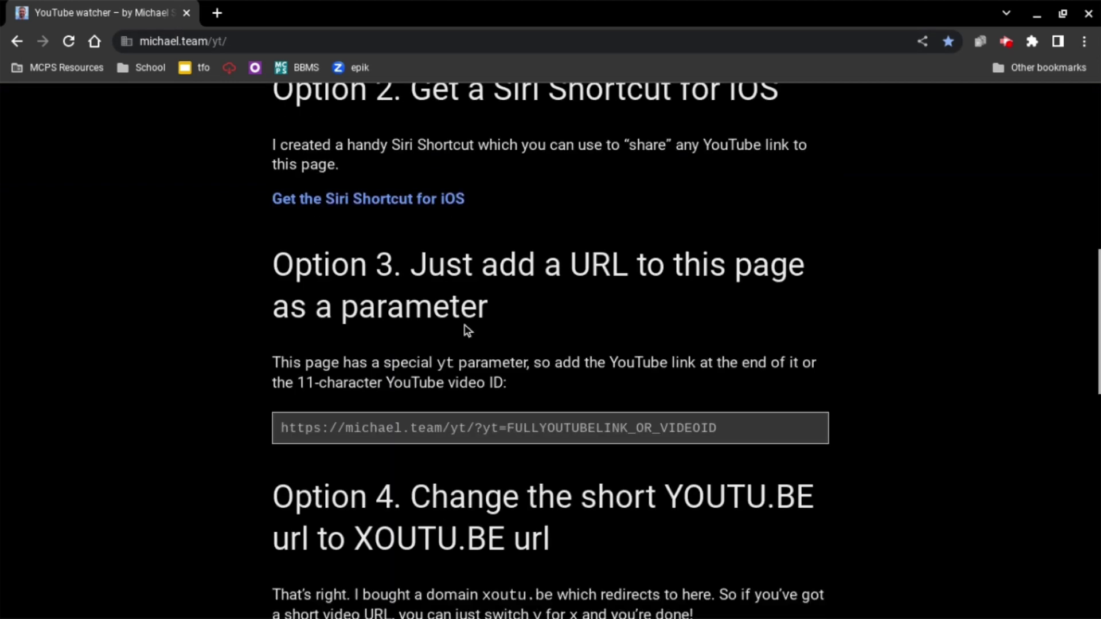
{"action": "scroll", "coordinate": [468, 330], "scroll_direction": "up", "scroll_amount": 3}
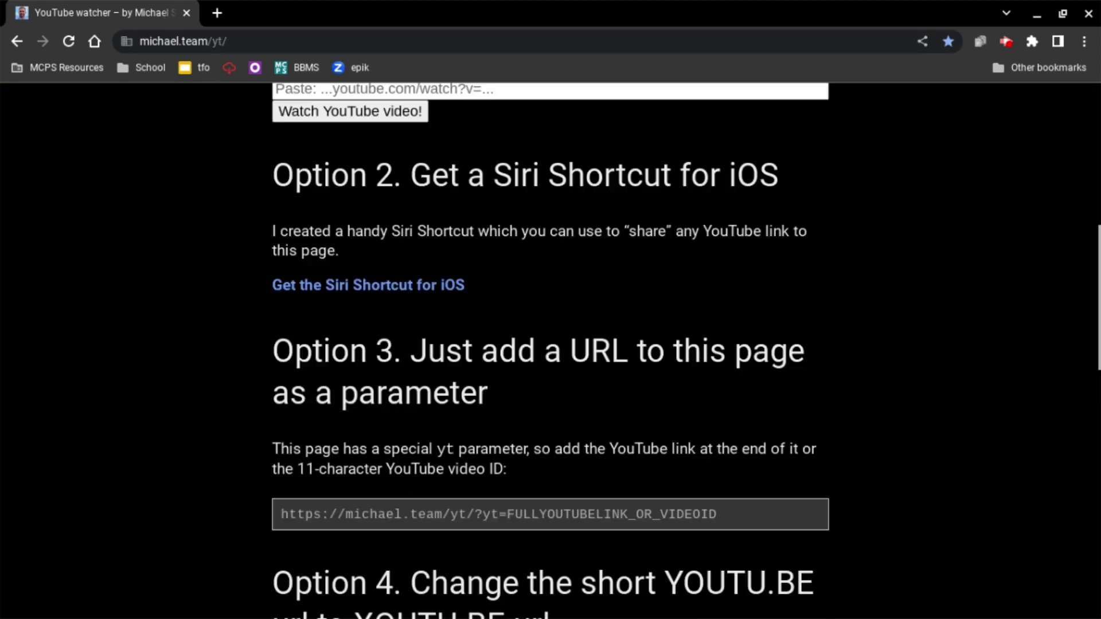
{"action": "scroll", "coordinate": [467, 329], "scroll_direction": "up", "scroll_amount": 4}
{"action": "scroll", "coordinate": [467, 330], "scroll_direction": "down", "scroll_amount": 3}
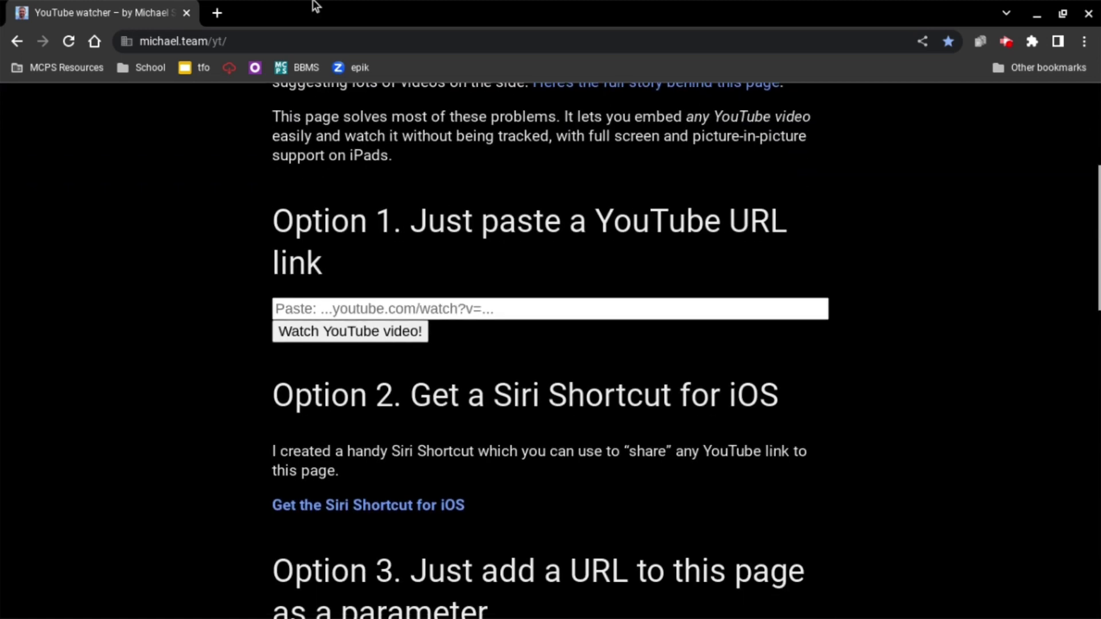
{"action": "left_click", "coordinate": [217, 12]}
{"action": "type", "text": "video"}
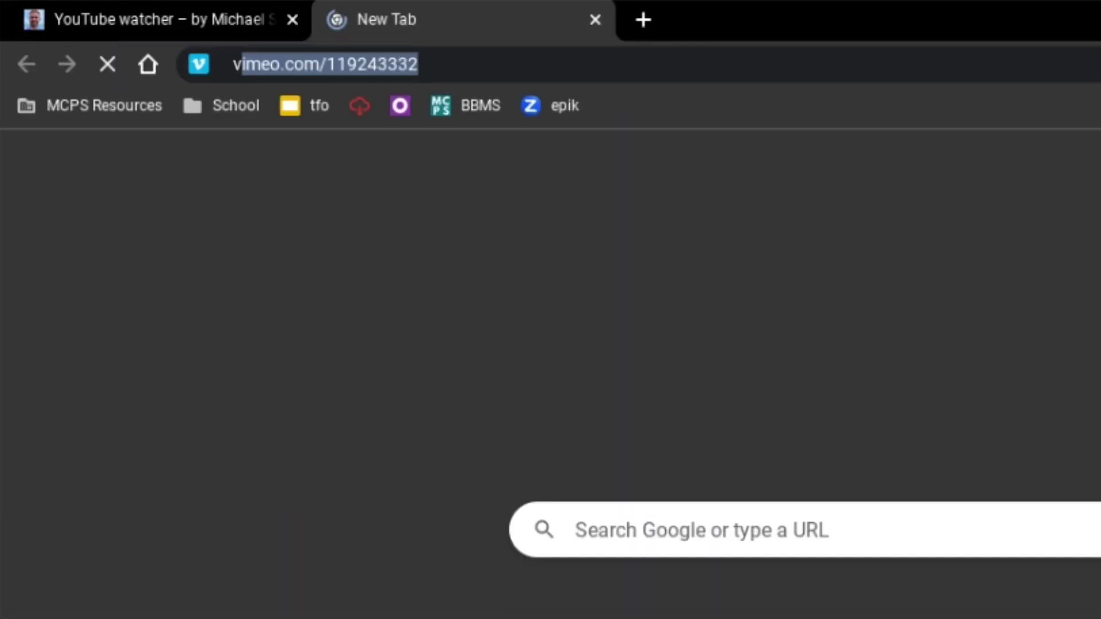
{"action": "key", "text": "Return"}
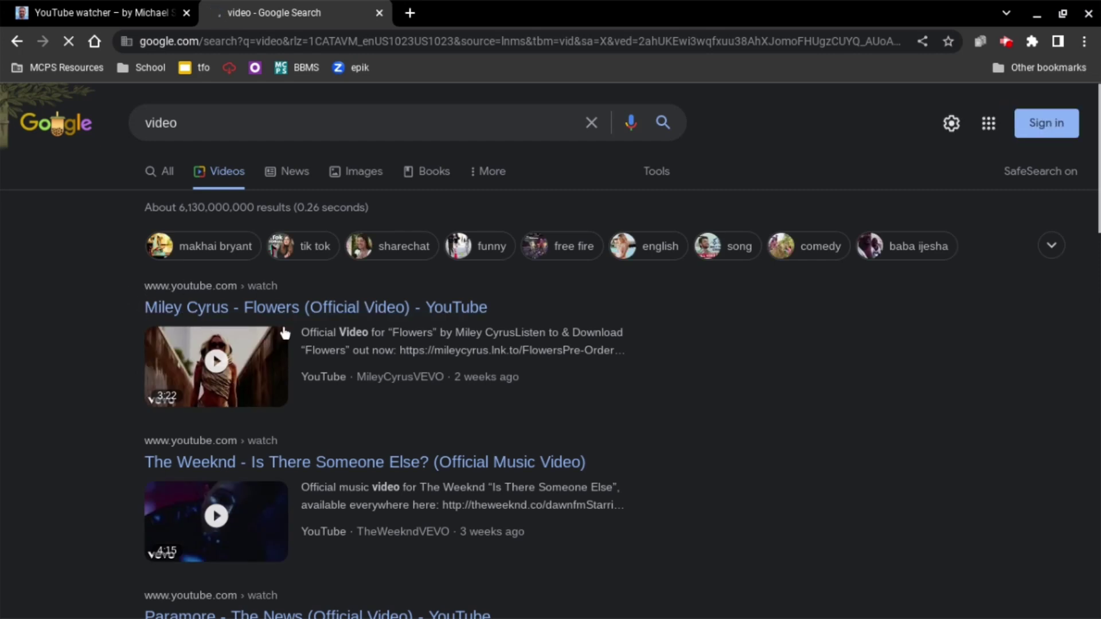
Copy the Miley Cyrus Flowers result link and return to the YouTube watcher tab
{"action": "left_click", "coordinate": [404, 309]}
{"action": "key", "text": "ctrl+c"}
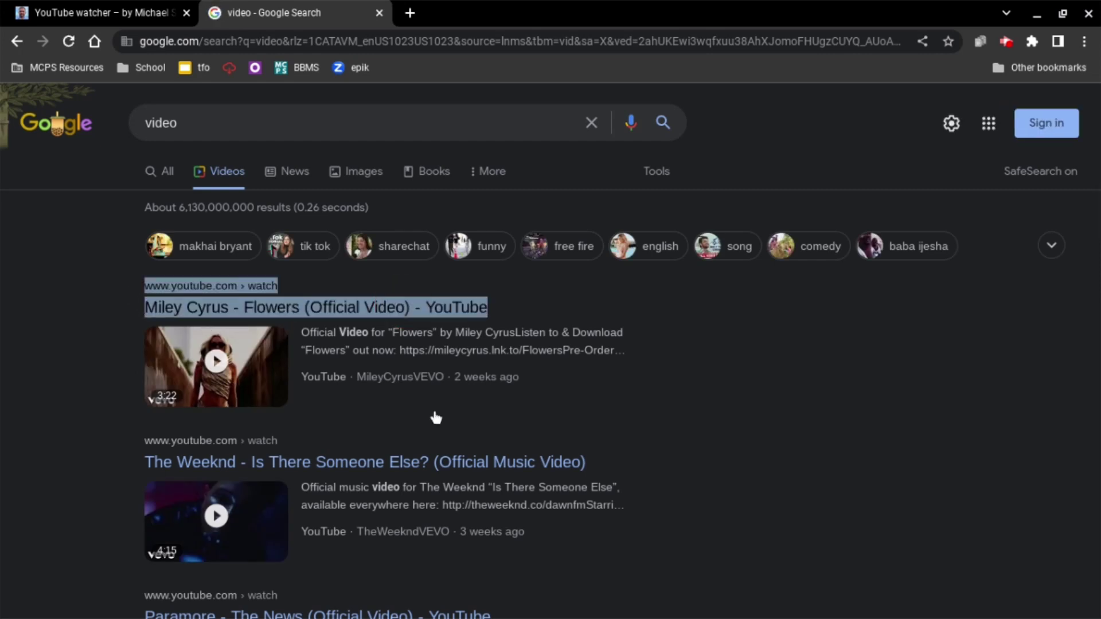
{"action": "left_click", "coordinate": [99, 12]}
Paste the Miley Cyrus Flowers link into the paste box and load it with 'Watch YouTube video!'
{"action": "left_click", "coordinate": [394, 307]}
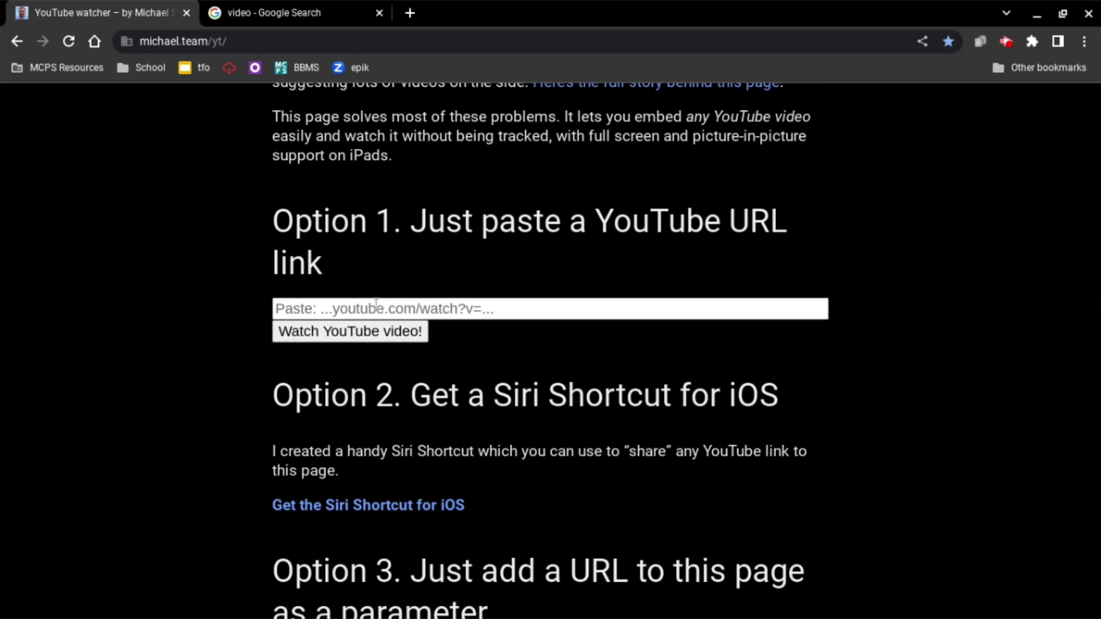
{"action": "key", "text": "ctrl+v"}
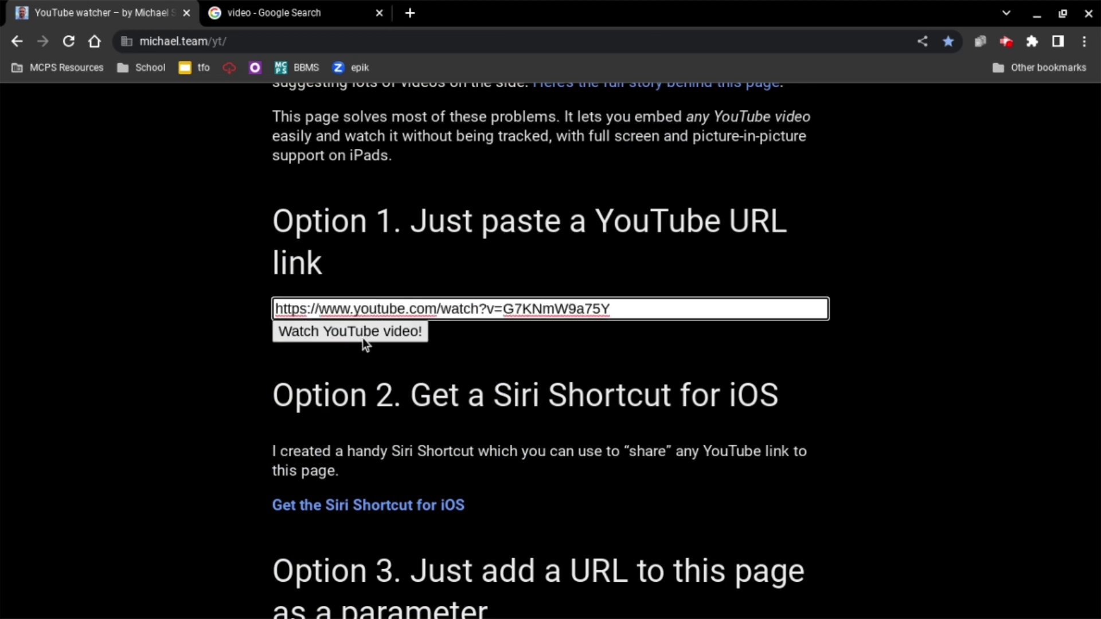
{"action": "left_click", "coordinate": [362, 339]}
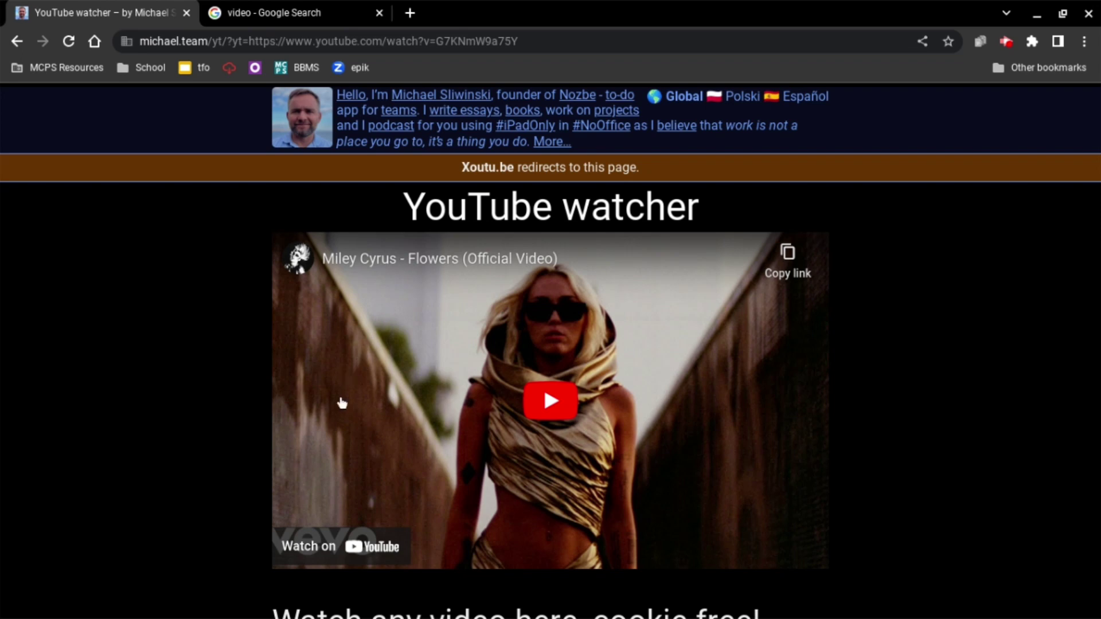
{"action": "scroll", "coordinate": [341, 403], "scroll_direction": "down", "scroll_amount": 5}
{"action": "scroll", "coordinate": [342, 404], "scroll_direction": "down", "scroll_amount": 2}
{"action": "scroll", "coordinate": [341, 404], "scroll_direction": "up", "scroll_amount": 7}
{"action": "scroll", "coordinate": [341, 404], "scroll_direction": "up", "scroll_amount": 1}
Play the embedded Flowers video briefly, then pause it at 0:02 of 3:21
{"action": "left_click", "coordinate": [518, 328]}
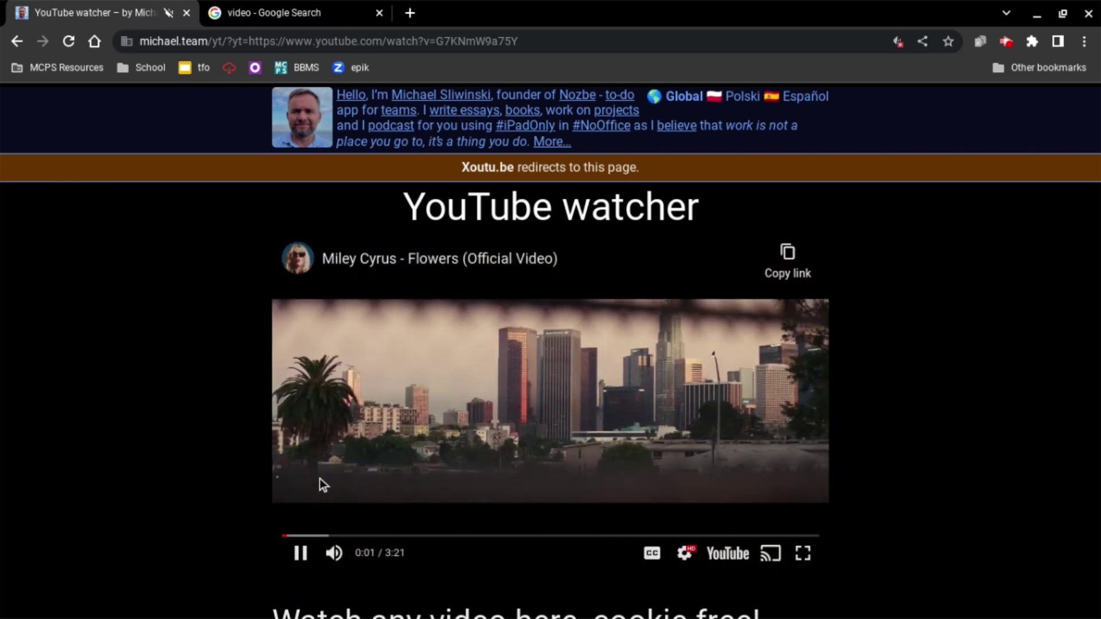
{"action": "left_click", "coordinate": [345, 469]}
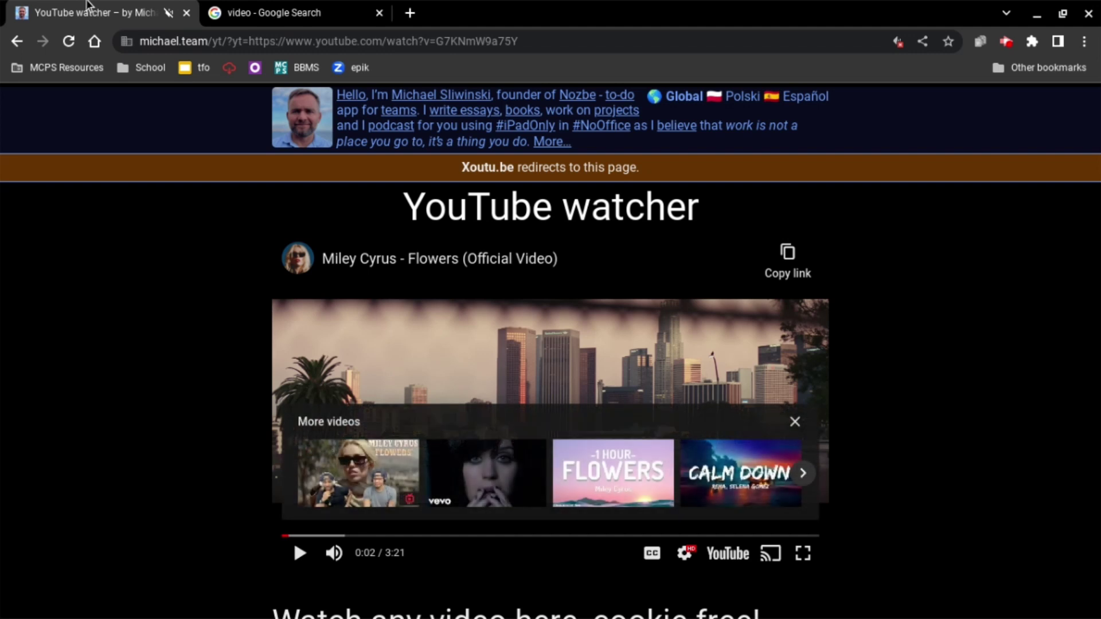